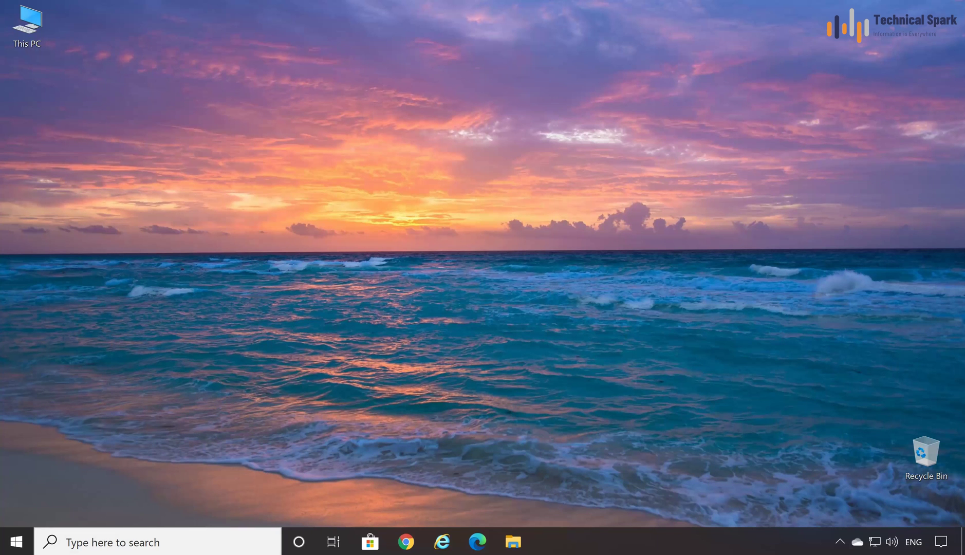
# - Start a Windows taskbar search for 'location'
pyautogui.click(195, 540)
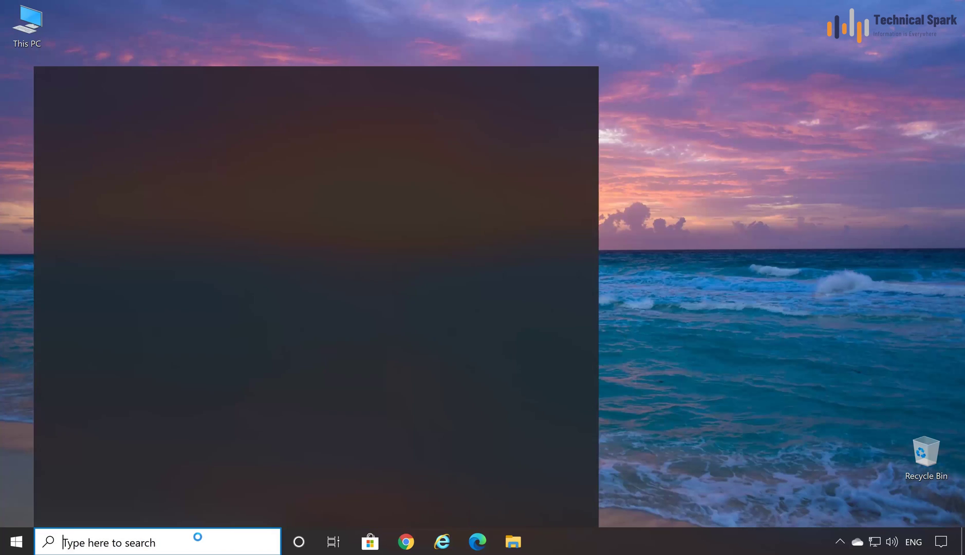
pyautogui.write('local')
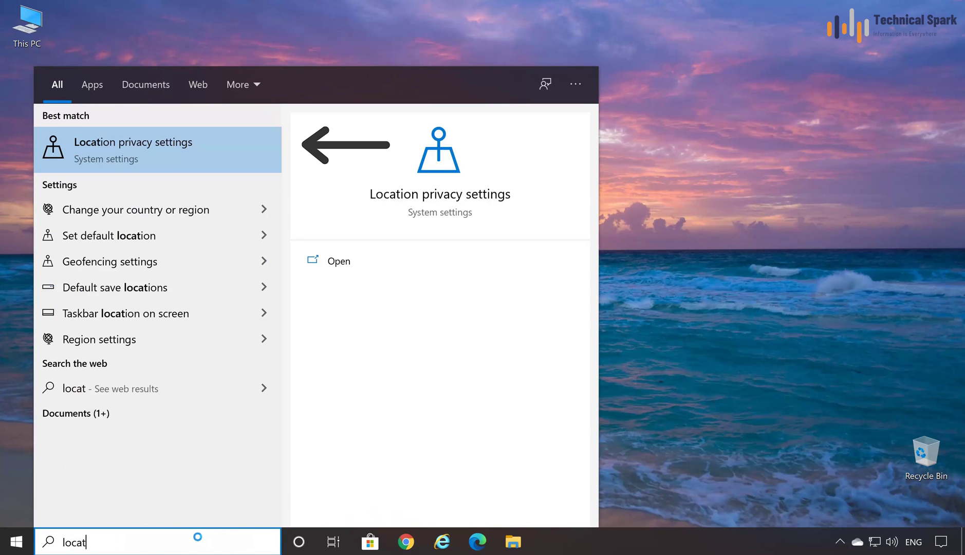
pyautogui.write('tion')
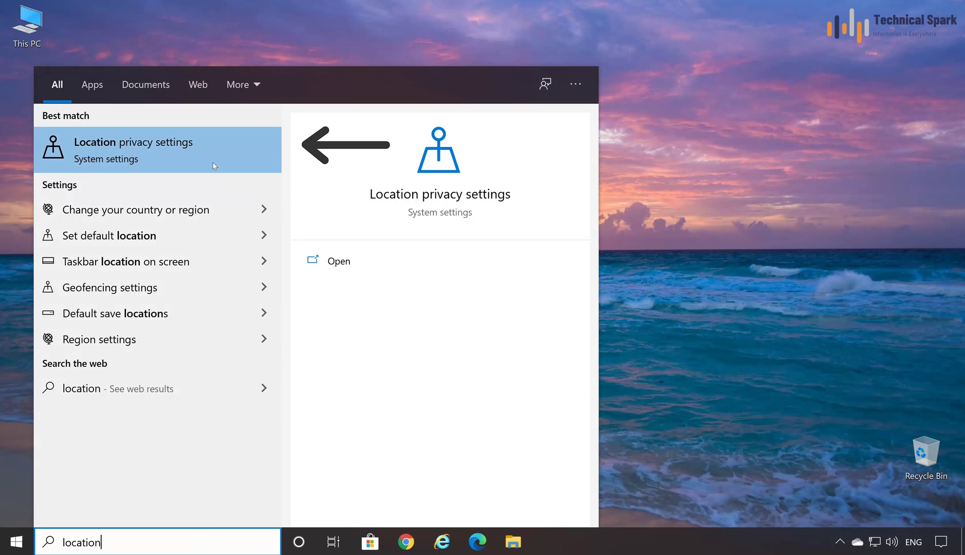
# - Open Location privacy settings and confirm location for this device is on
pyautogui.click(213, 165)
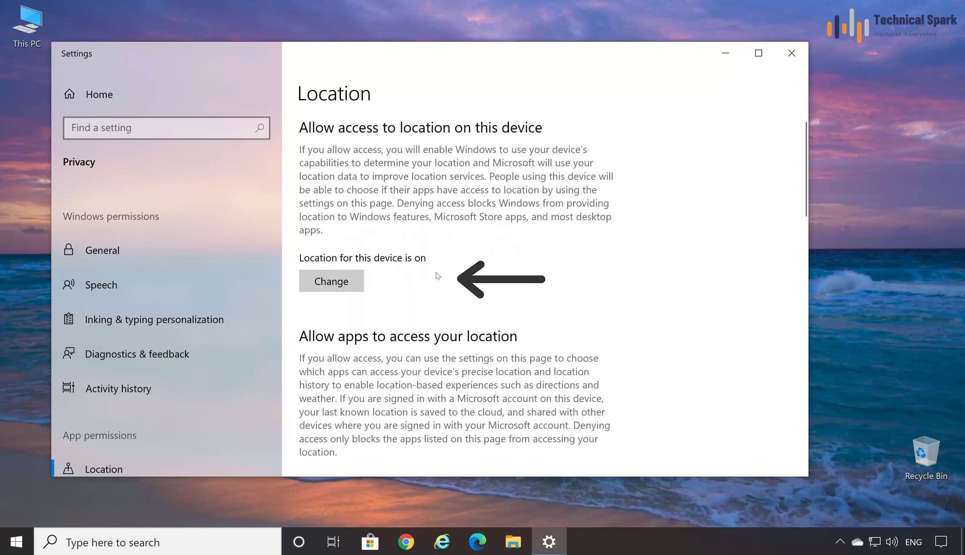
# - Return to Settings home and go to Update & Security's Find my device page
pyautogui.click(105, 99)
pyautogui.scroll(-3, 448, 310)
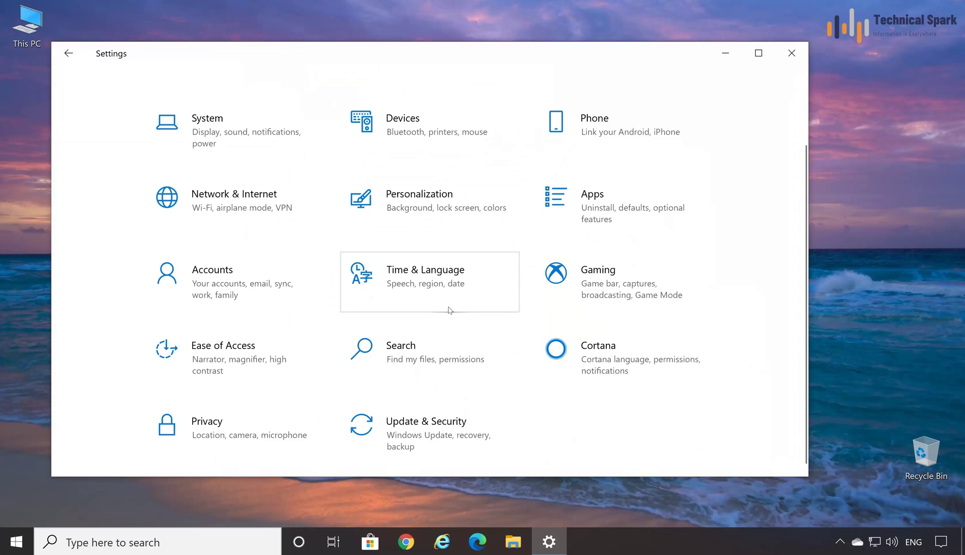
pyautogui.click(444, 435)
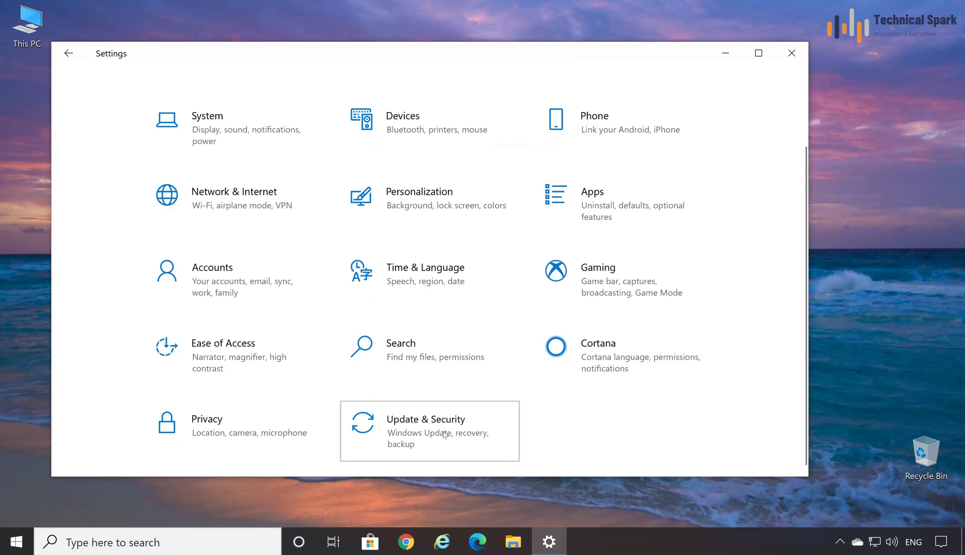
pyautogui.scroll(-2, 119, 404)
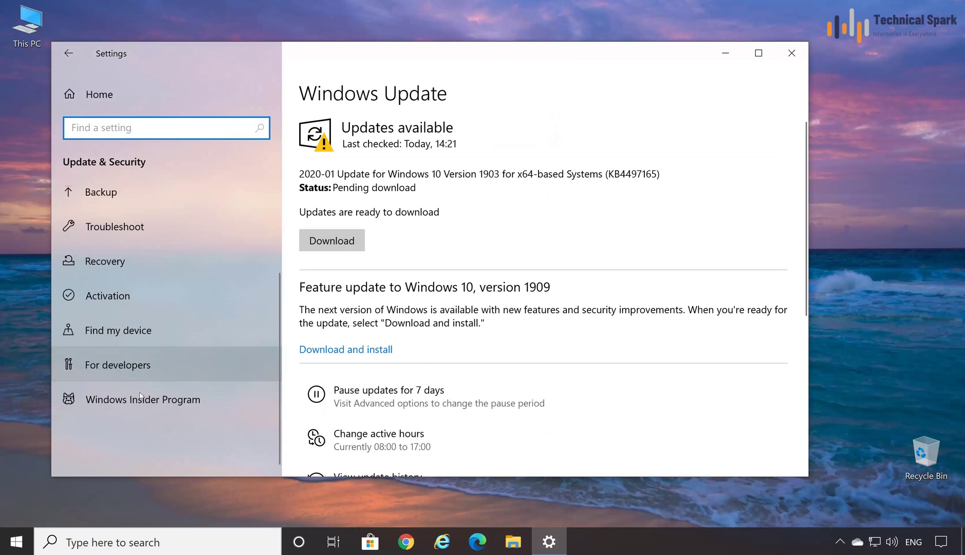
pyautogui.click(188, 337)
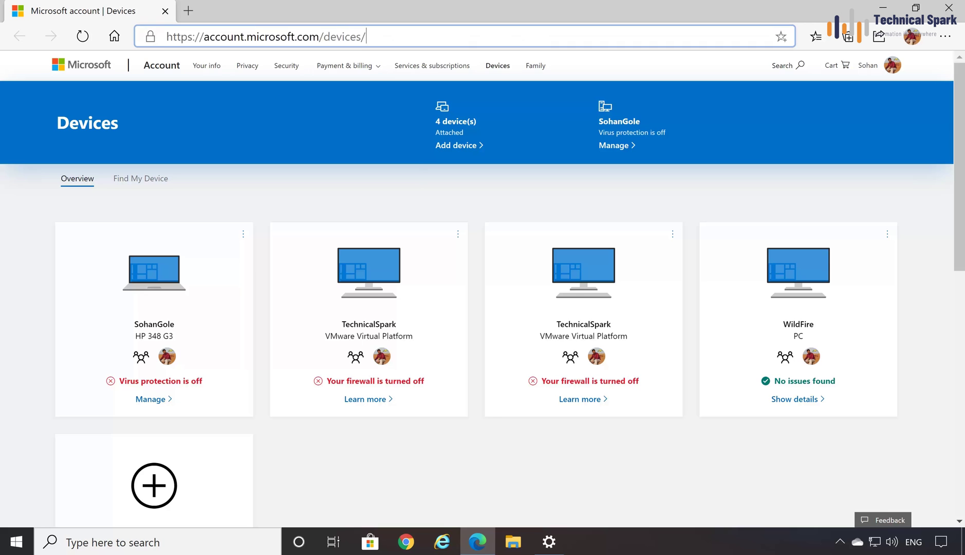
pyautogui.moveTo(366, 36); pyautogui.dragTo(140, 36)
pyautogui.click(468, 191)
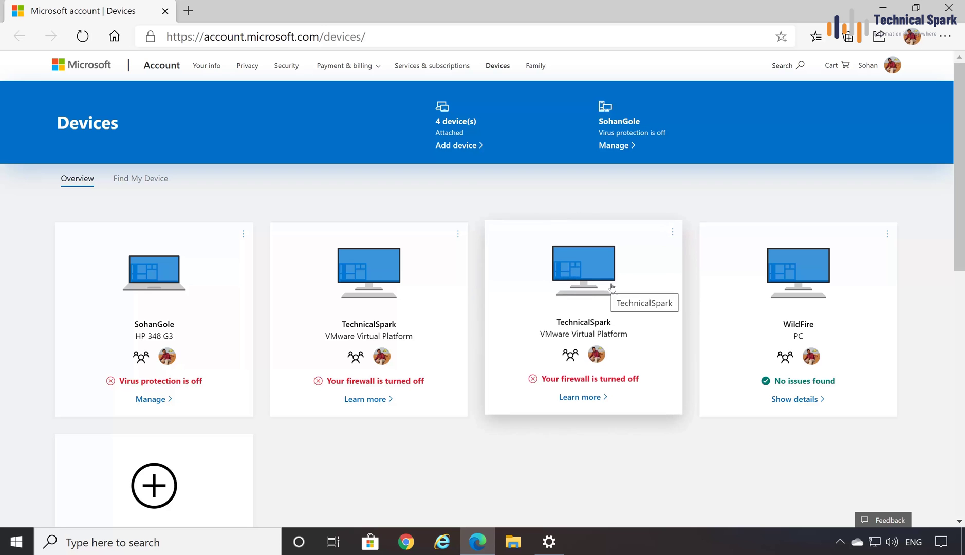
# - Open TechnicalSpark's details; highlight Windows 10 Pro edition, OS build 18362.720, serial number, VMware graphics card
pyautogui.click(638, 289)
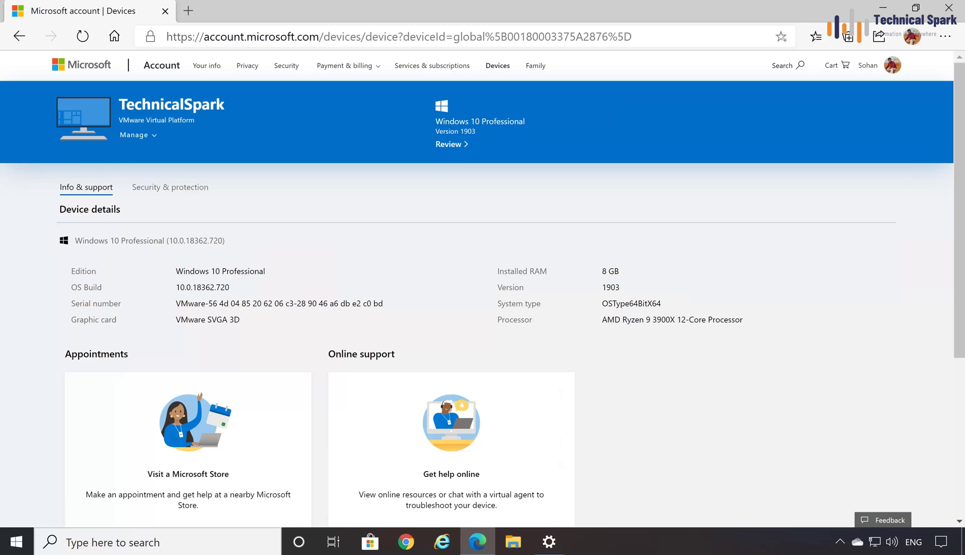
pyautogui.moveTo(174, 273); pyautogui.dragTo(293, 276)
pyautogui.moveTo(197, 288); pyautogui.dragTo(245, 288)
pyautogui.click(171, 308)
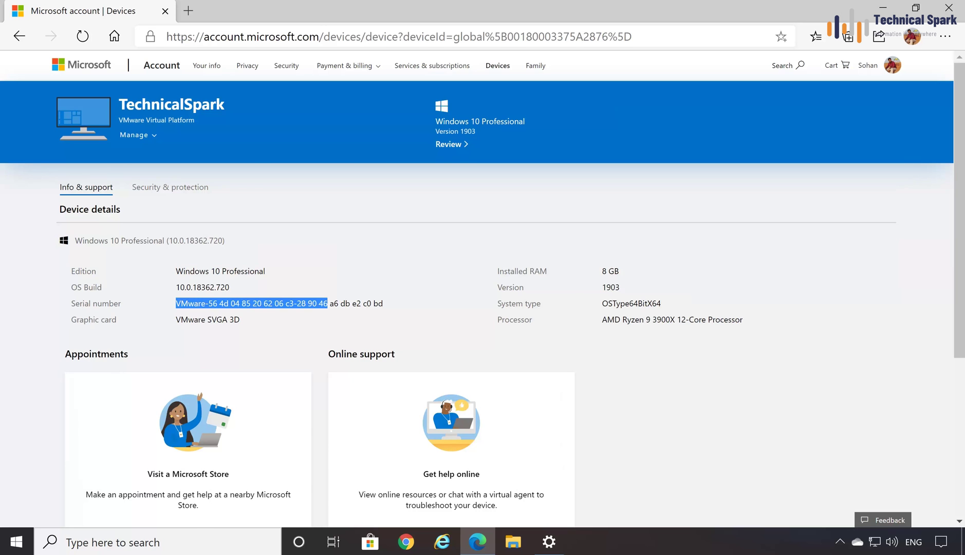
pyautogui.moveTo(175, 303); pyautogui.dragTo(391, 306)
pyautogui.click(174, 326)
pyautogui.moveTo(175, 319); pyautogui.dragTo(294, 322)
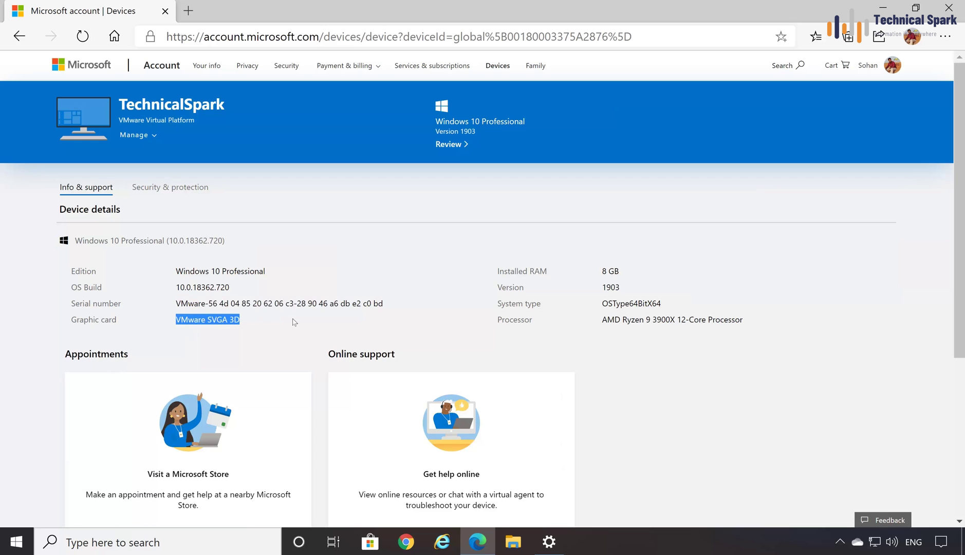
pyautogui.click(596, 277)
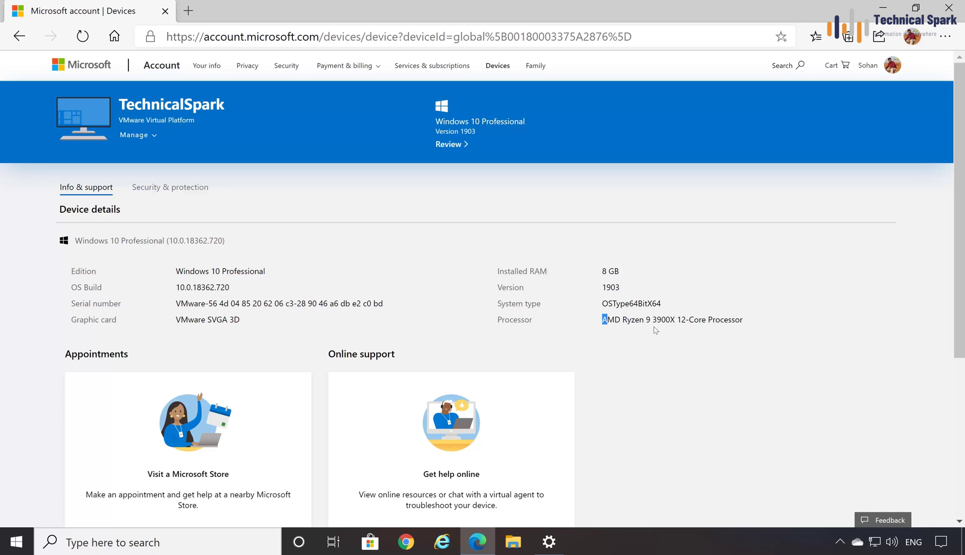
# - Highlight the AMD Ryzen processor, review security and protection, and launch Find My Device
pyautogui.moveTo(602, 319); pyautogui.dragTo(752, 325)
pyautogui.click(753, 327)
pyautogui.click(182, 194)
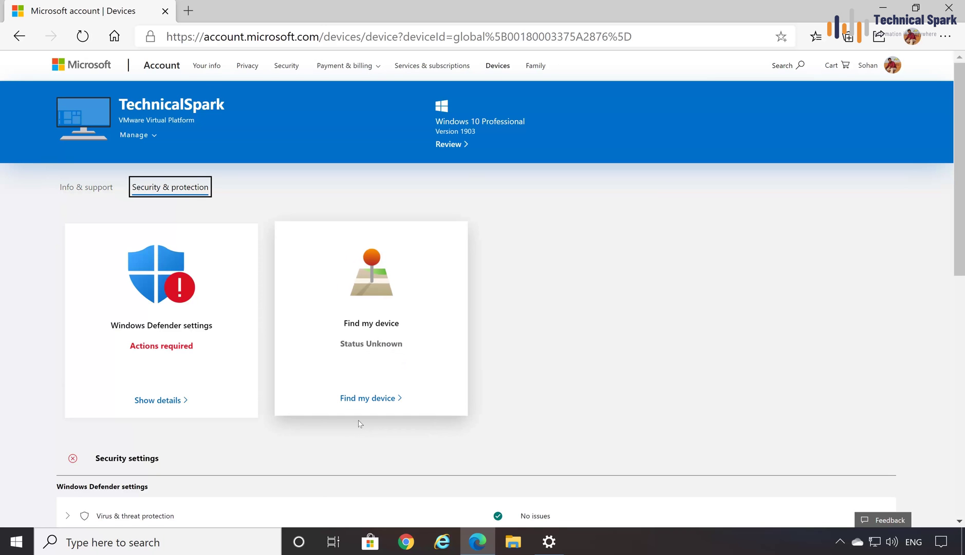
pyautogui.click(367, 402)
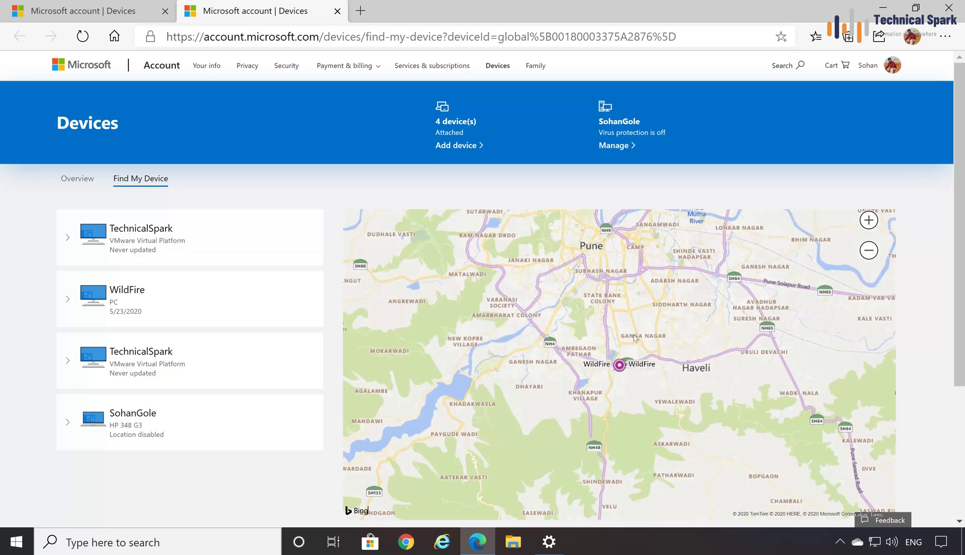
# - Zoom the map in on the WildFire marker, then back out to Pune's city view
pyautogui.click(869, 220)
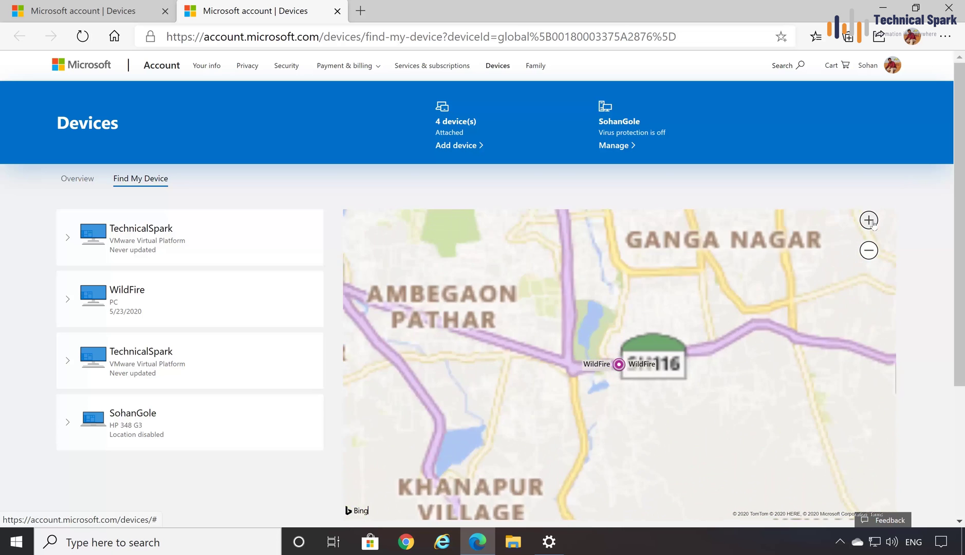
pyautogui.click(867, 251)
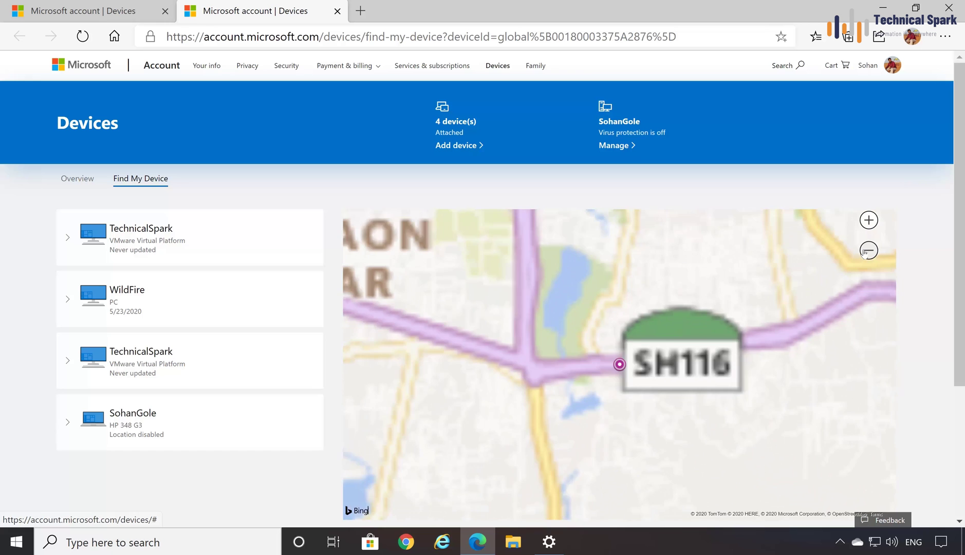
pyautogui.click(866, 250)
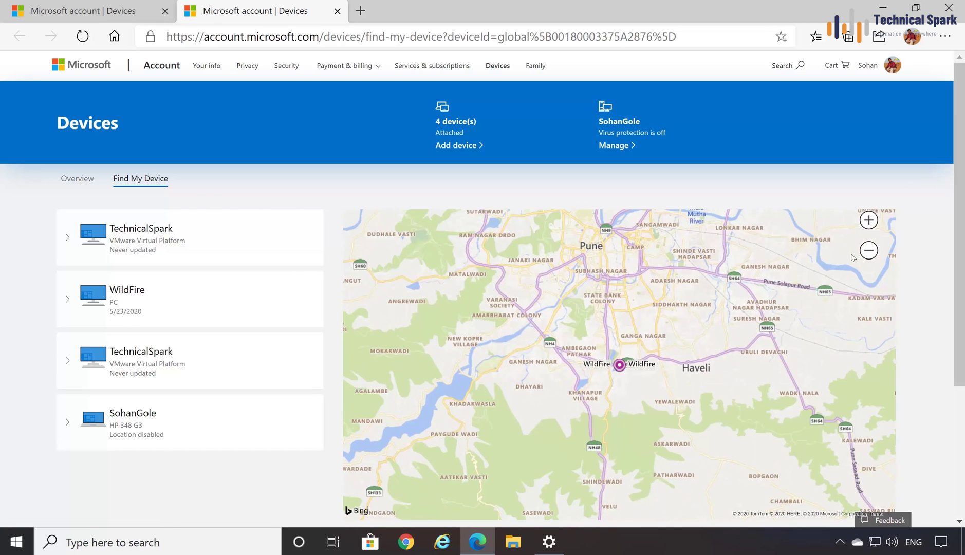